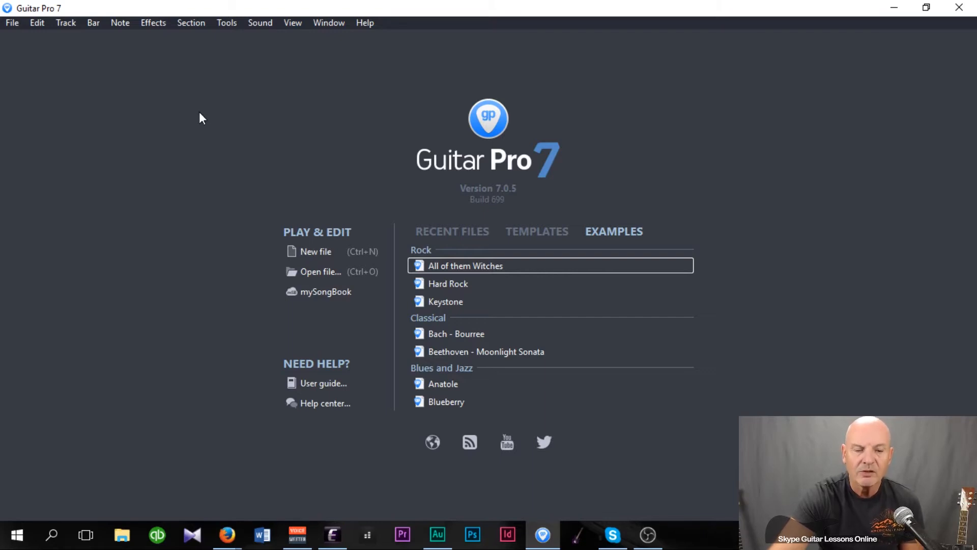
Open the recent file "Blues Licks - Blues Solo - Phrasing & Rests." and play back its first bar.
left_click(11, 22)
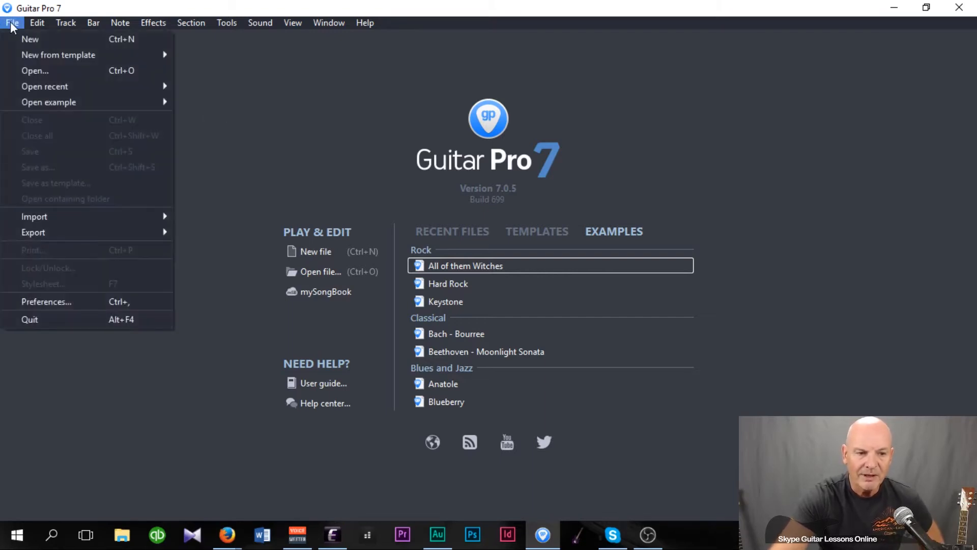
mouse_move(28, 87)
left_click(235, 88)
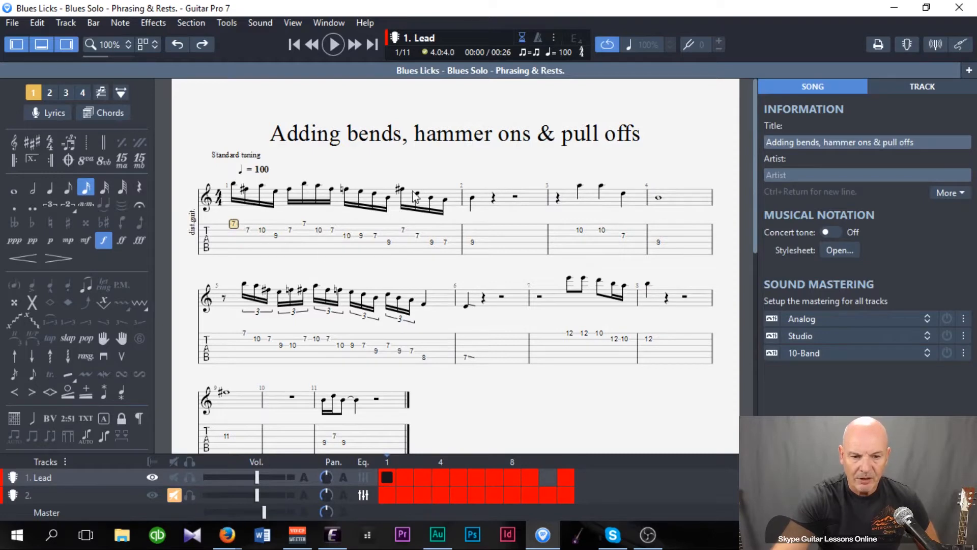
left_click(336, 47)
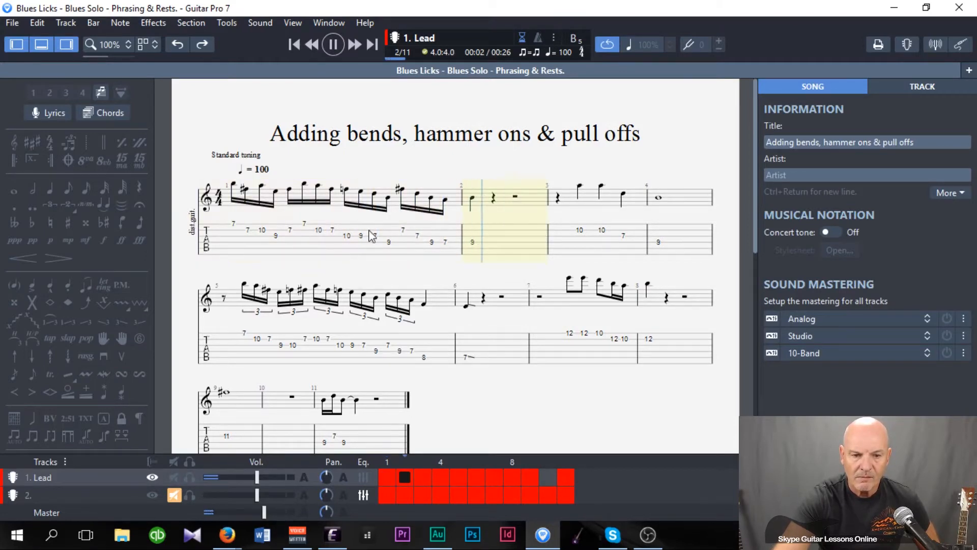
left_click(330, 45)
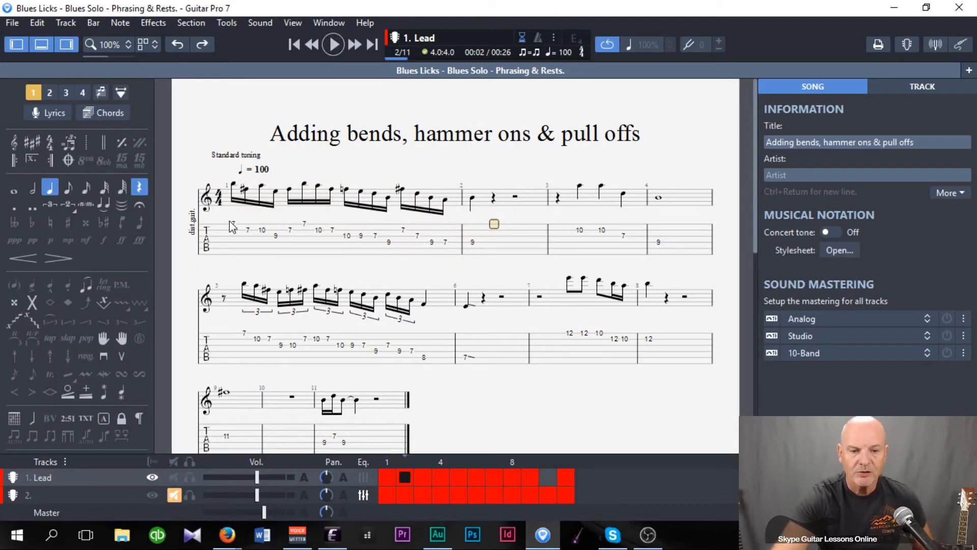
Start a bend on the first 9th-fret note of bar 1, previewing Bend/Release and Prebend before choosing the plain Bend type.
left_click(276, 236)
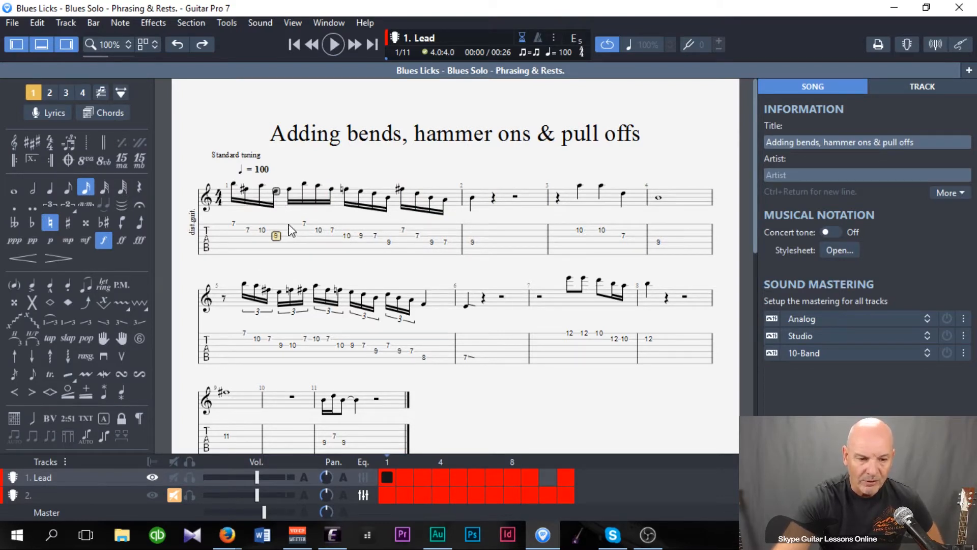
left_click(87, 304)
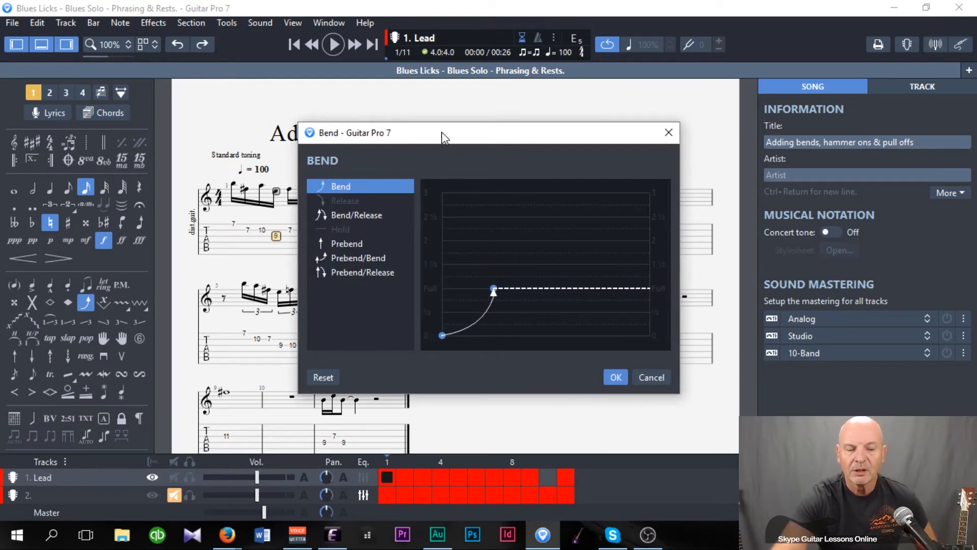
left_click(347, 216)
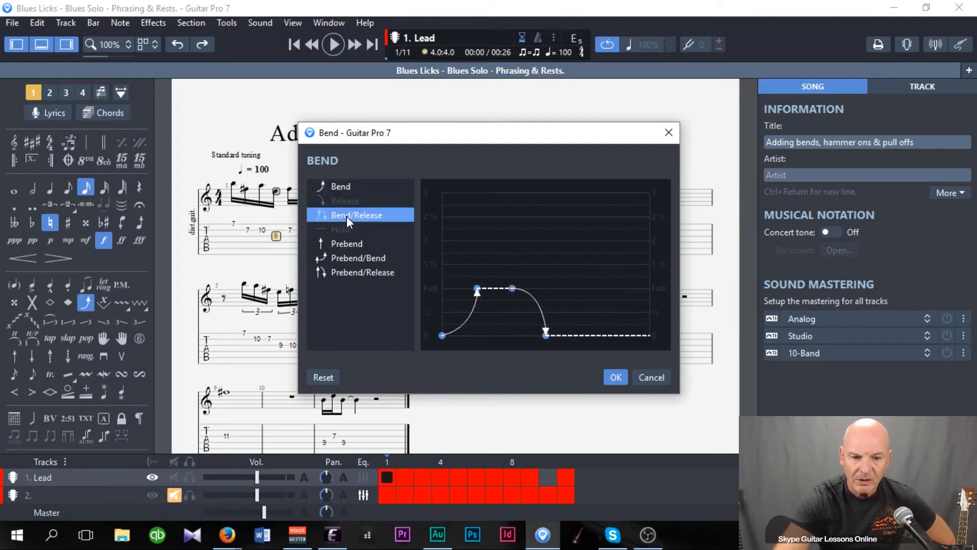
left_click(345, 243)
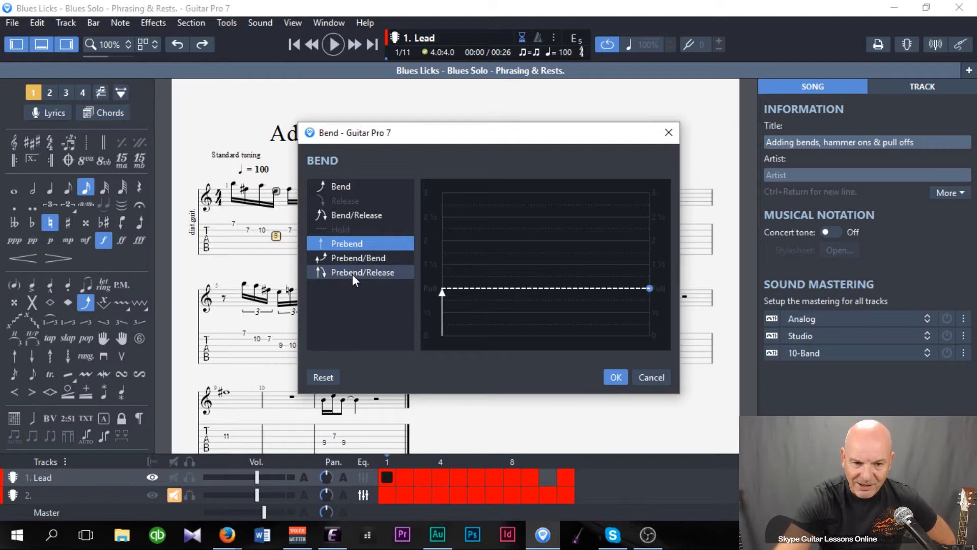
left_click(338, 187)
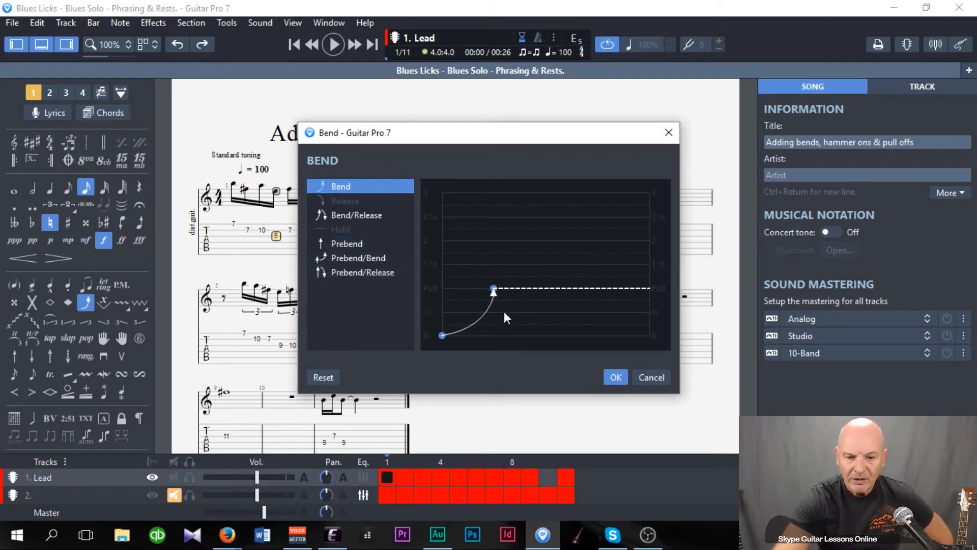
Try different heights on the bend curve, set the bend amount to ½ and apply it to the note.
mouse_move(493, 288)
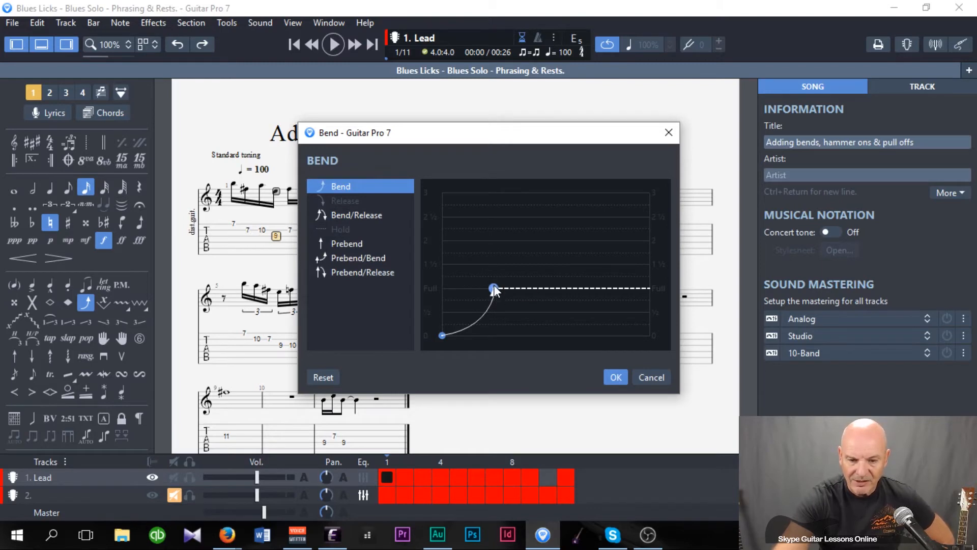
left_click(493, 288)
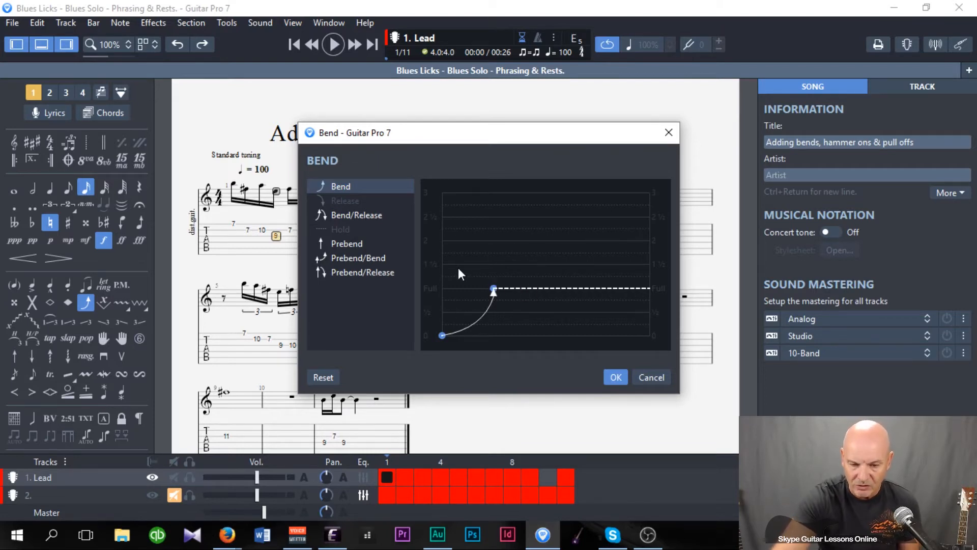
mouse_move(493, 289)
mouse_move(494, 289)
left_mouse_down()
mouse_move(626, 286)
mouse_move(493, 299)
mouse_move(637, 299)
mouse_move(481, 297)
mouse_move(496, 299)
mouse_move(496, 316)
left_mouse_up()
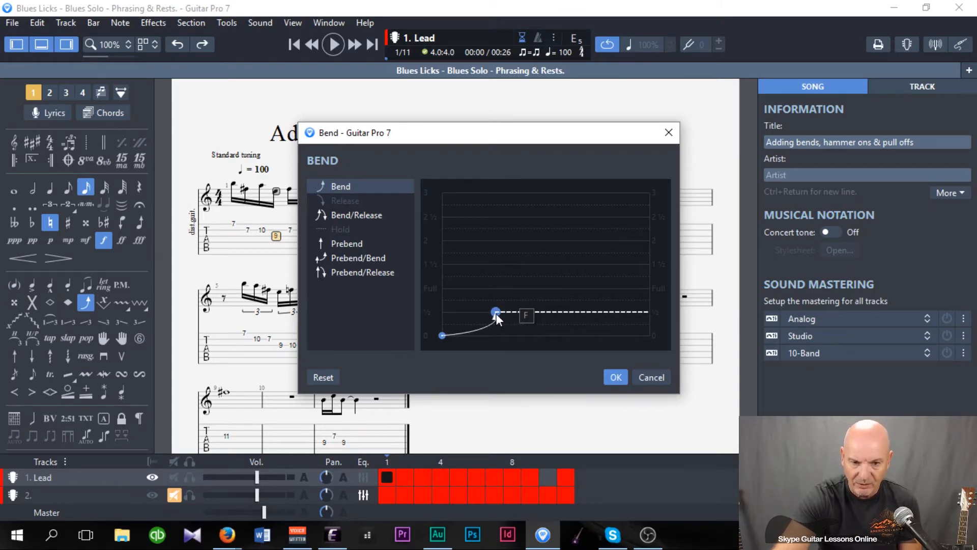
left_click_drag(496, 312, 498, 239)
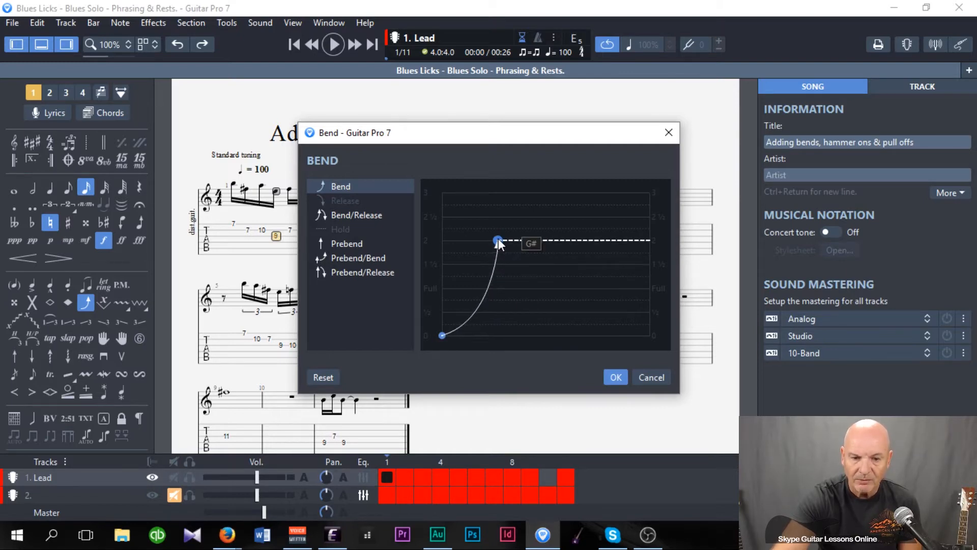
left_click_drag(499, 238, 493, 307)
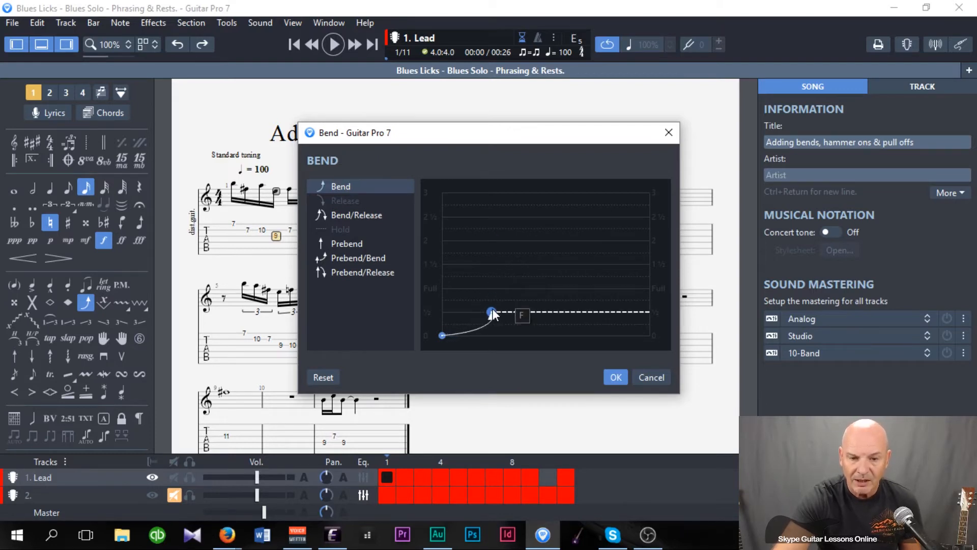
left_click_drag(493, 308, 493, 313)
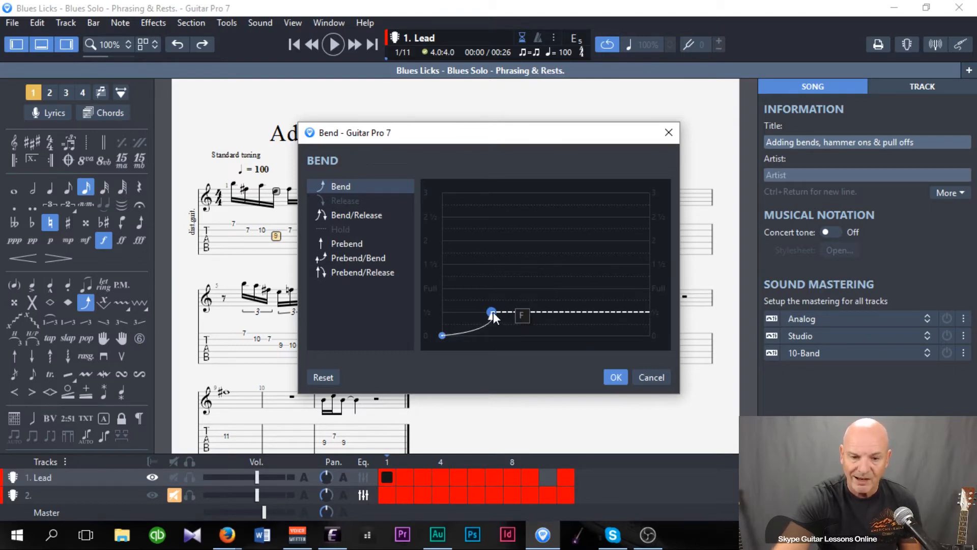
left_click(619, 377)
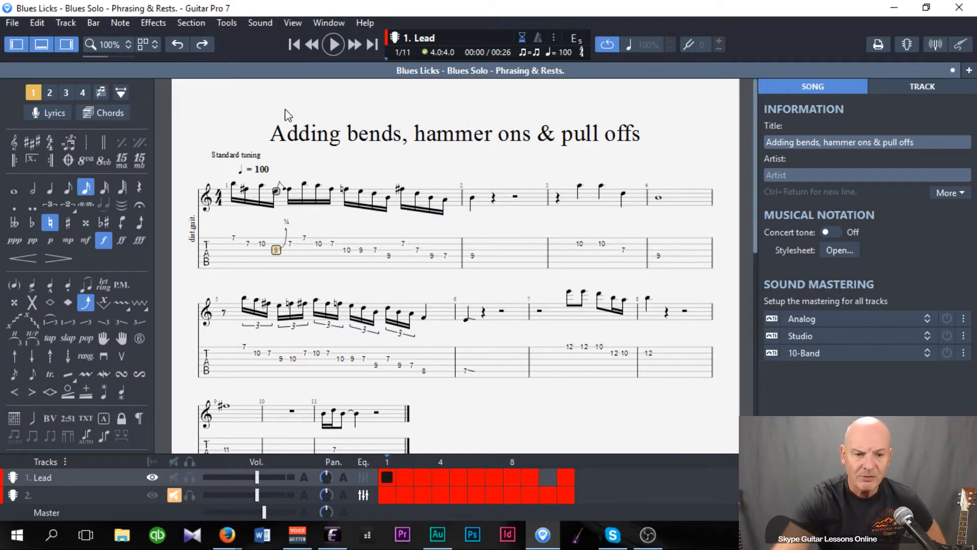
Play the score from the beginning to hear the bend in bar 1, stopping in bar 2.
left_click(294, 45)
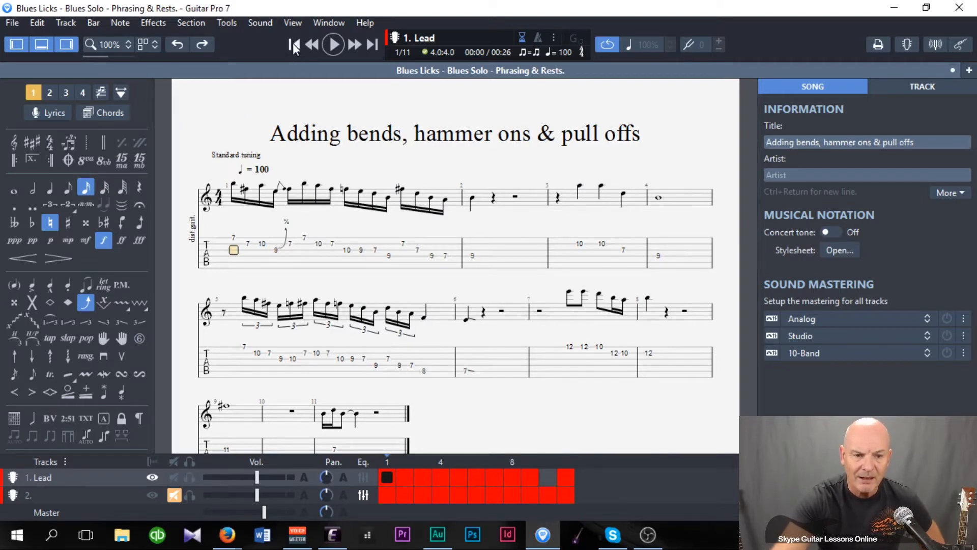
left_click(332, 44)
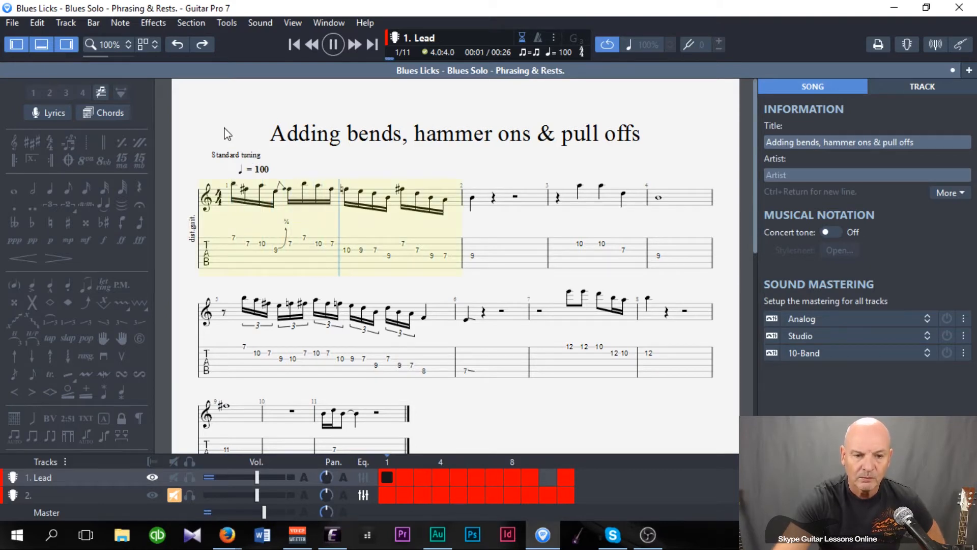
left_click(333, 47)
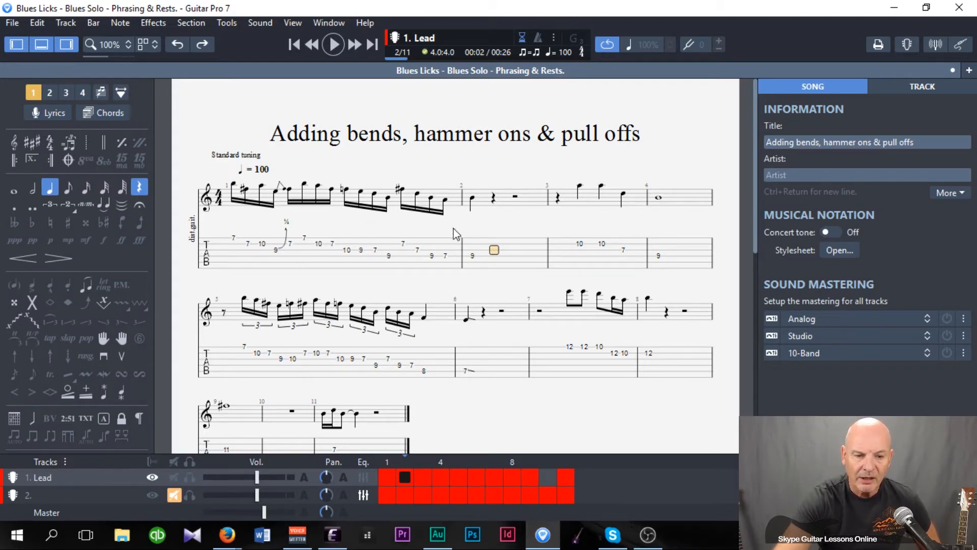
Add pull-offs in bar 1 to the 10–7 pair right after the high 7 and to the closing 9–7 pair.
left_click(330, 255)
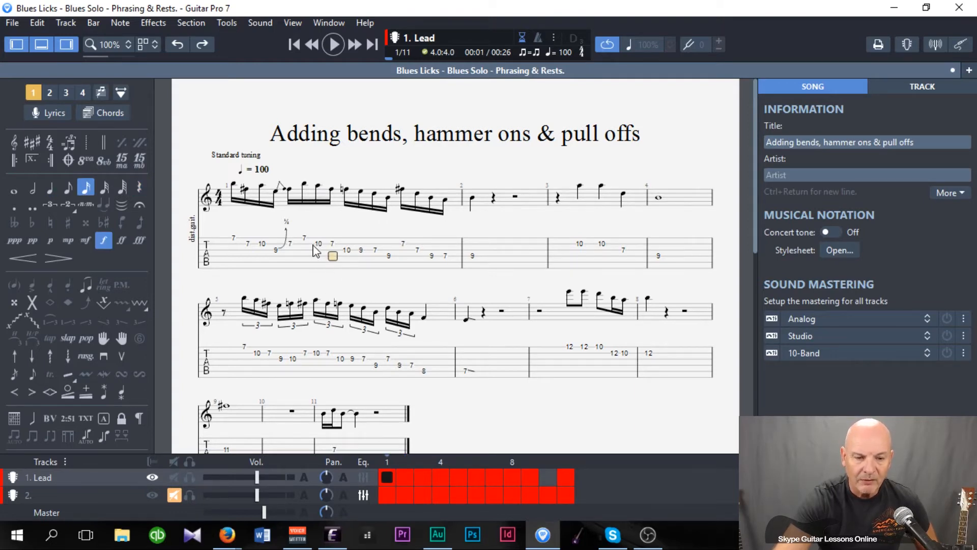
left_click_drag(316, 245, 330, 243)
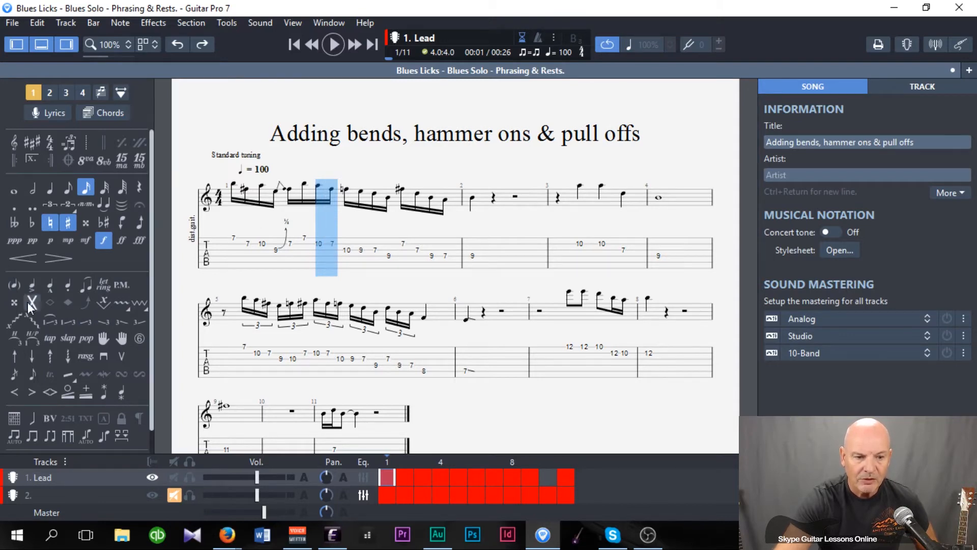
left_click(29, 339)
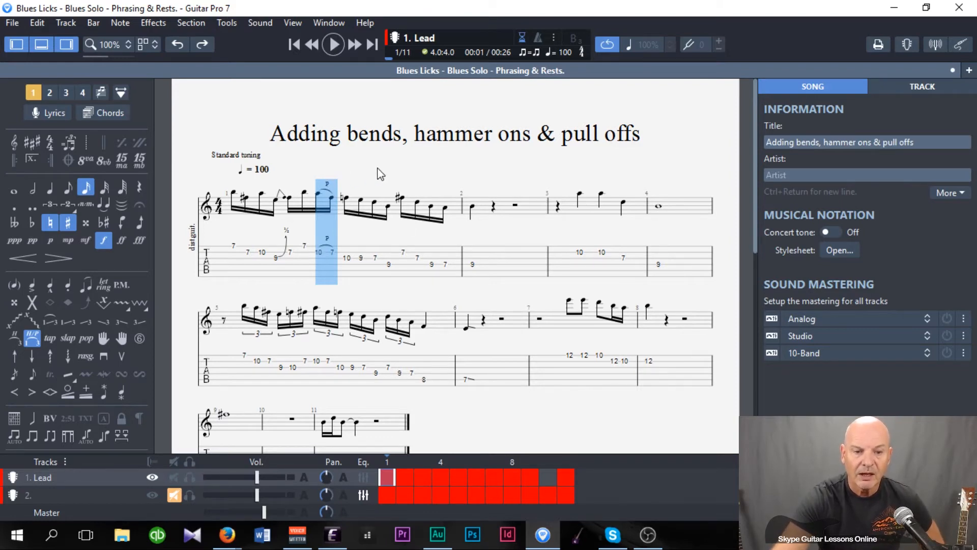
left_click(348, 246)
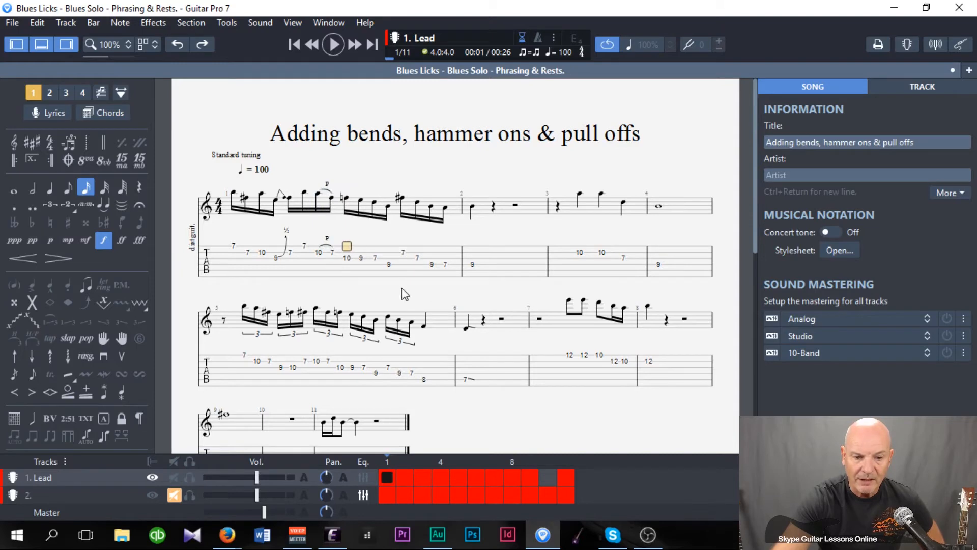
left_click(431, 264)
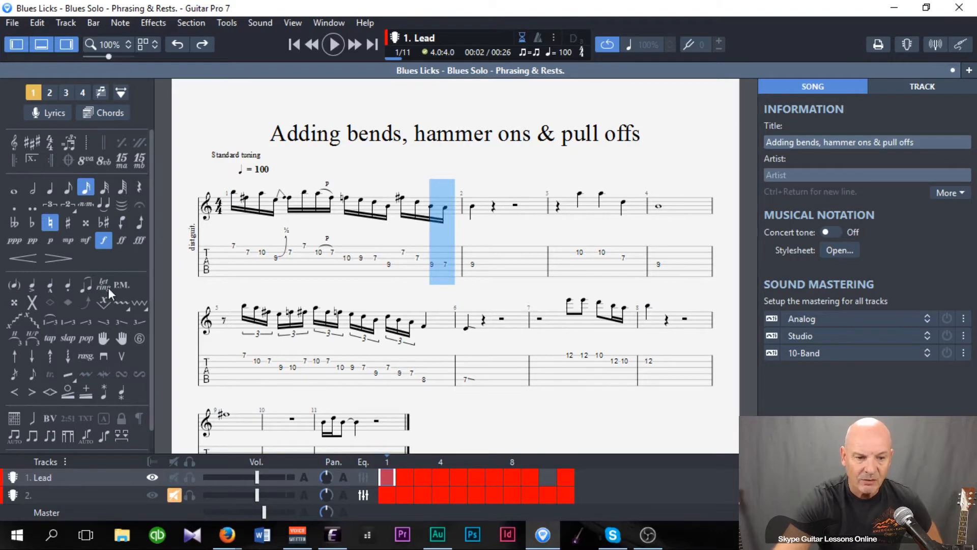
left_click(33, 340)
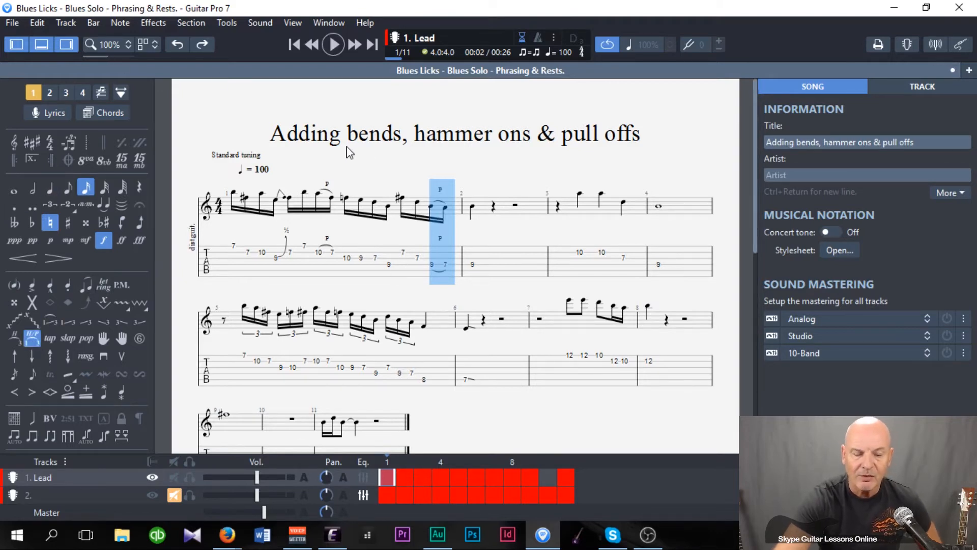
Apply a full bend to the first 10th-fret note in bar 3.
key("Right")
key("Right")
key("Right")
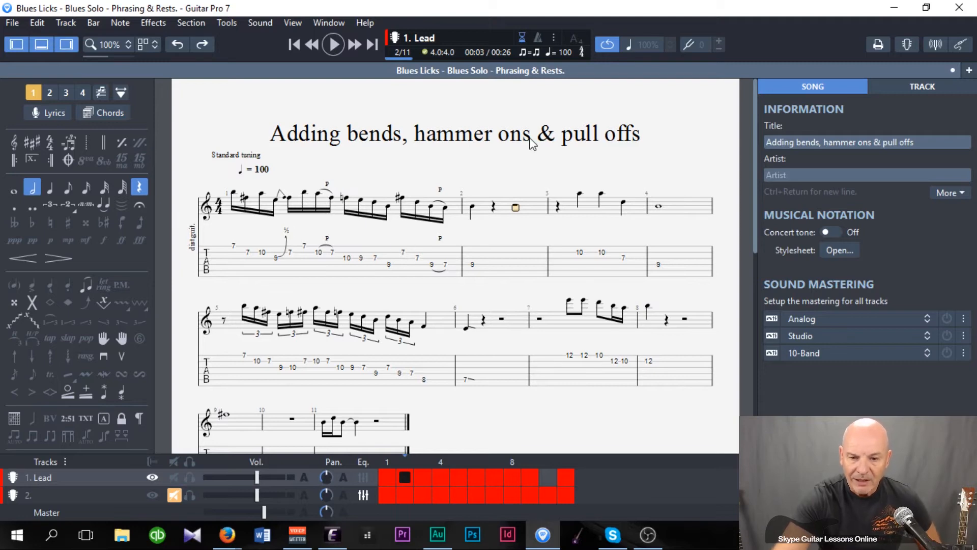
left_click(580, 254)
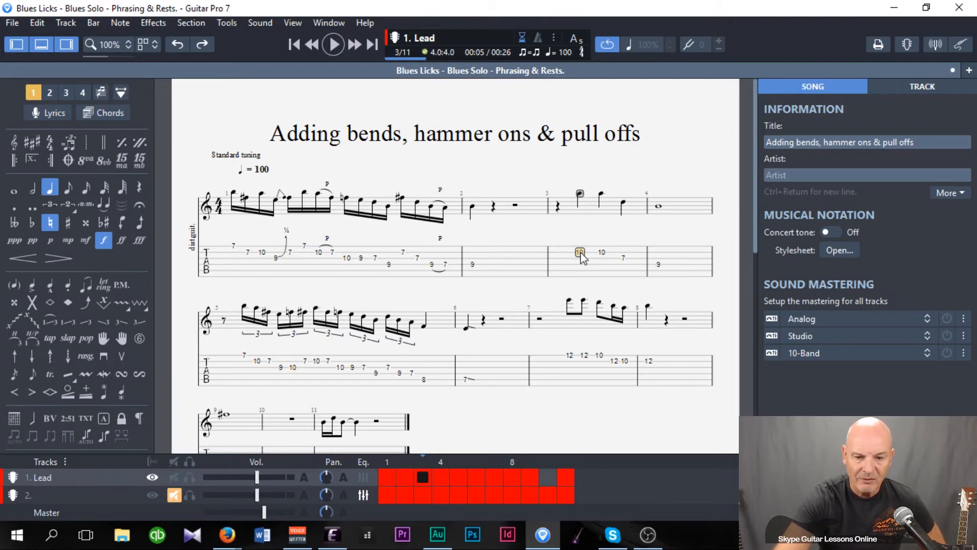
left_click(86, 303)
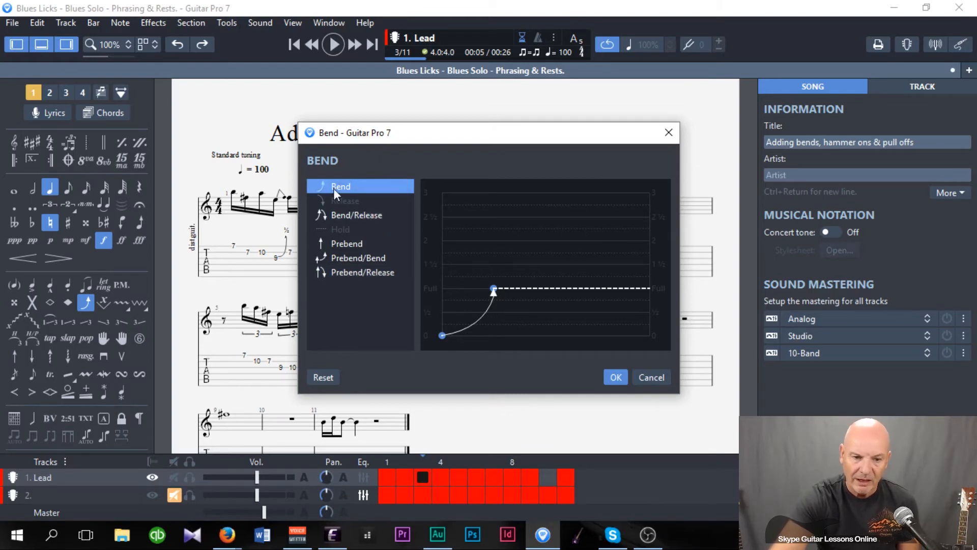
left_click(616, 376)
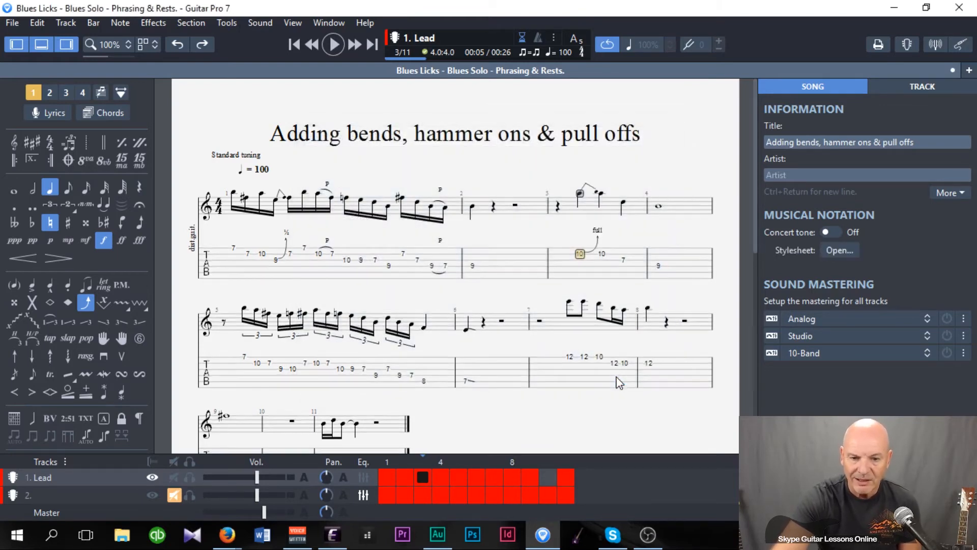
Apply a ½ bend to the second 10th-fret note in bar 3.
left_click(602, 253)
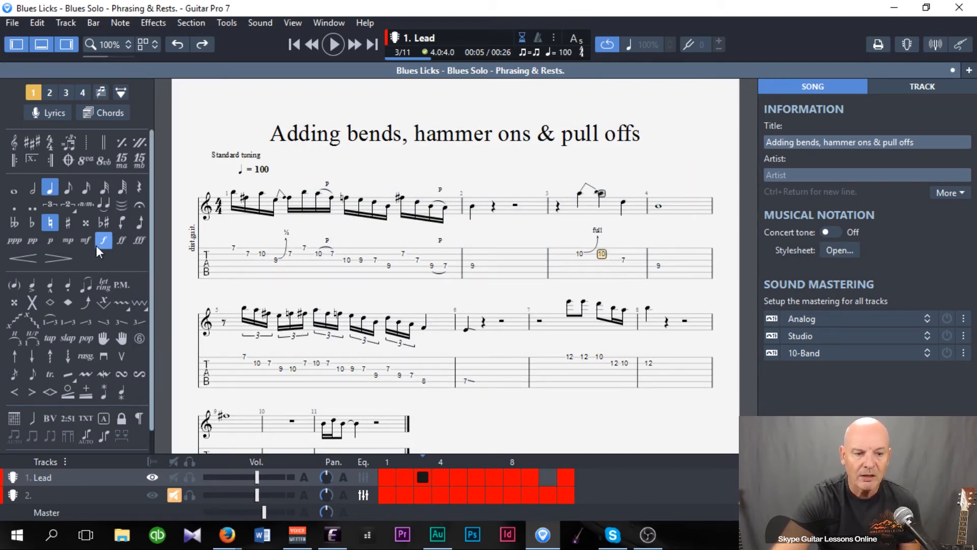
left_click(87, 304)
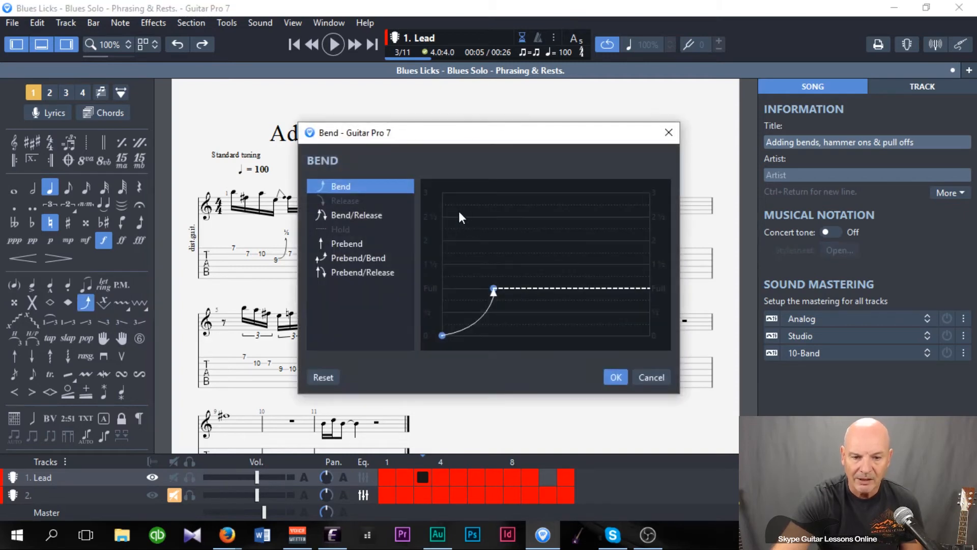
left_click_drag(496, 291, 495, 310)
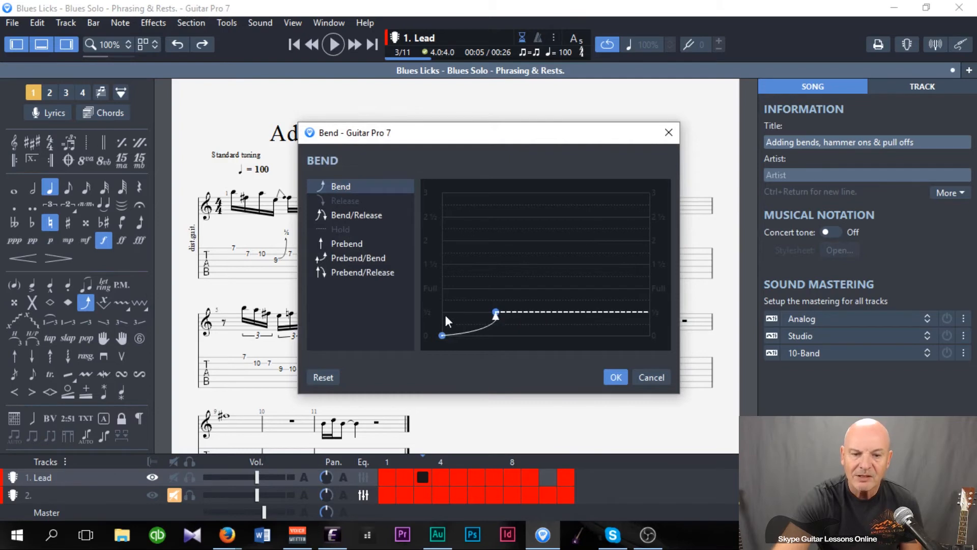
left_click(615, 375)
key("Right")
key("Right")
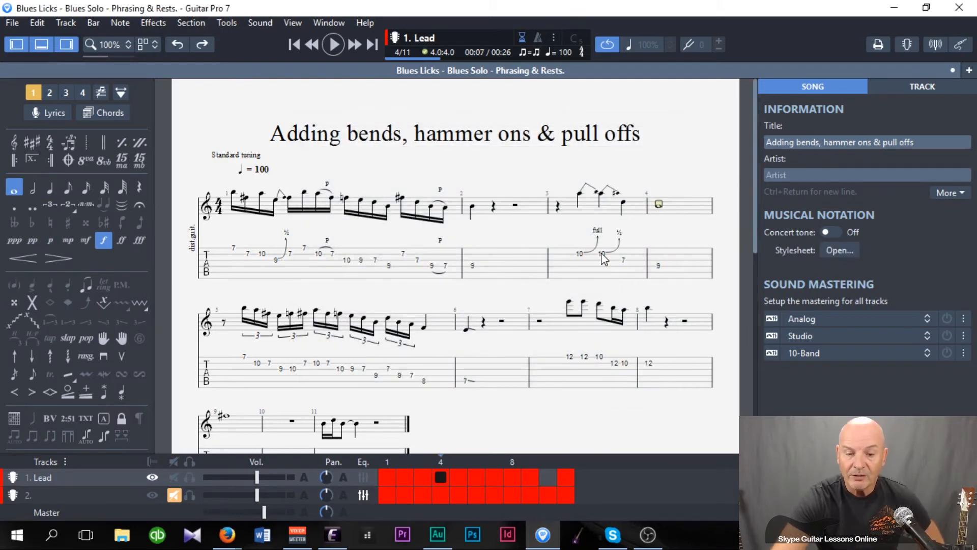
Replace the bend on the second 10th-fret note in bar 3 with a full Prebend/Release.
left_click(603, 255)
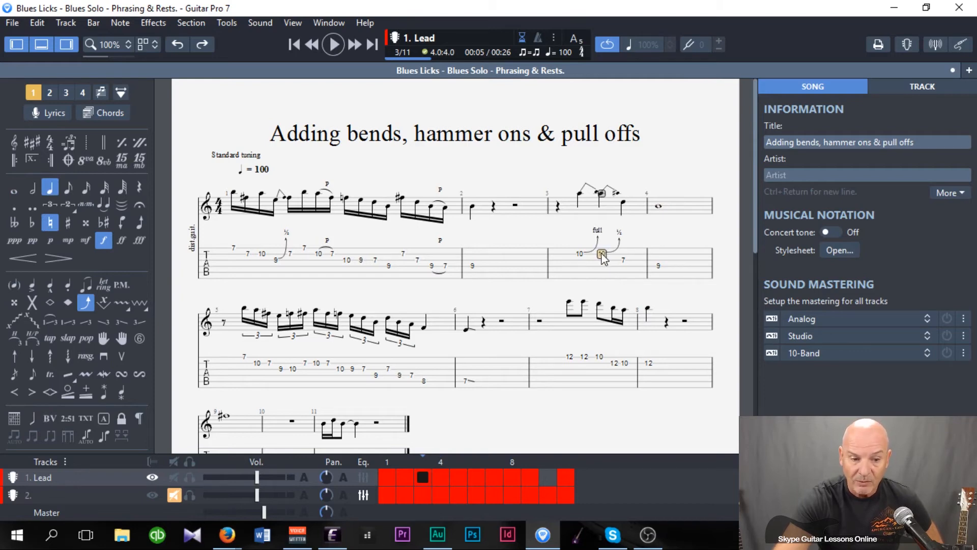
left_click(85, 302)
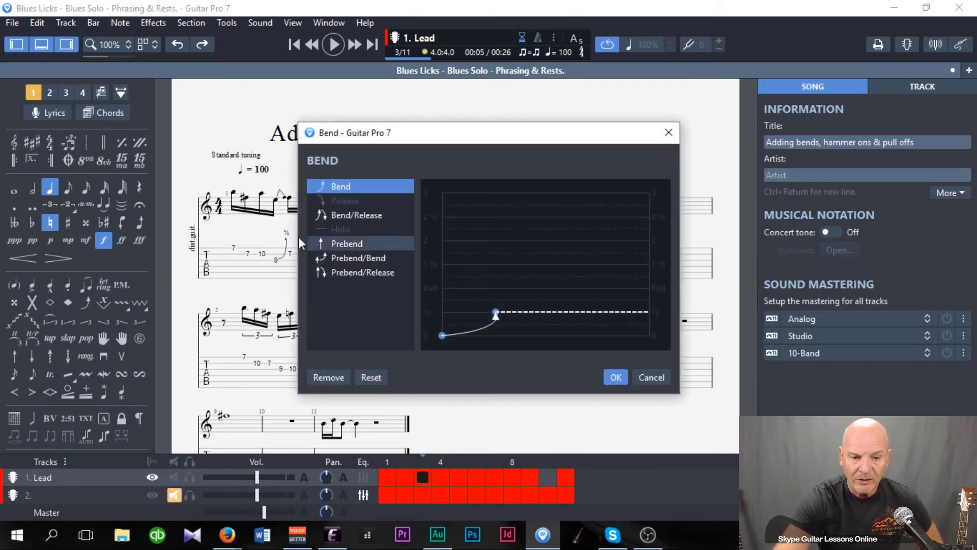
left_click(340, 379)
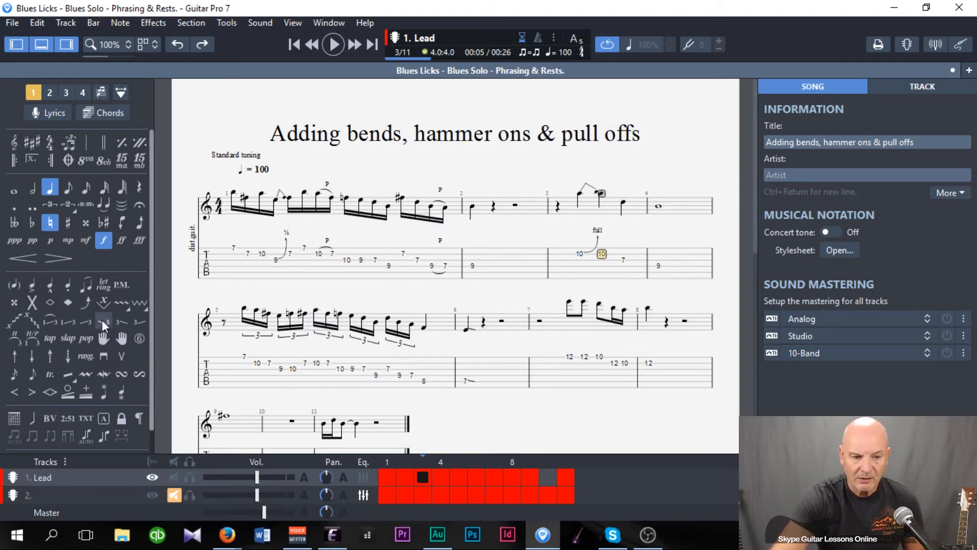
left_click(91, 302)
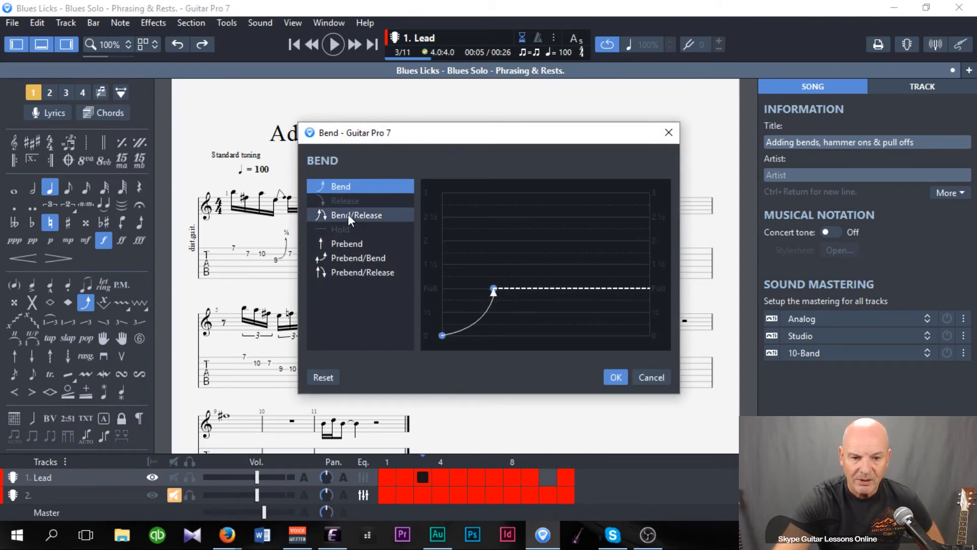
left_click(340, 243)
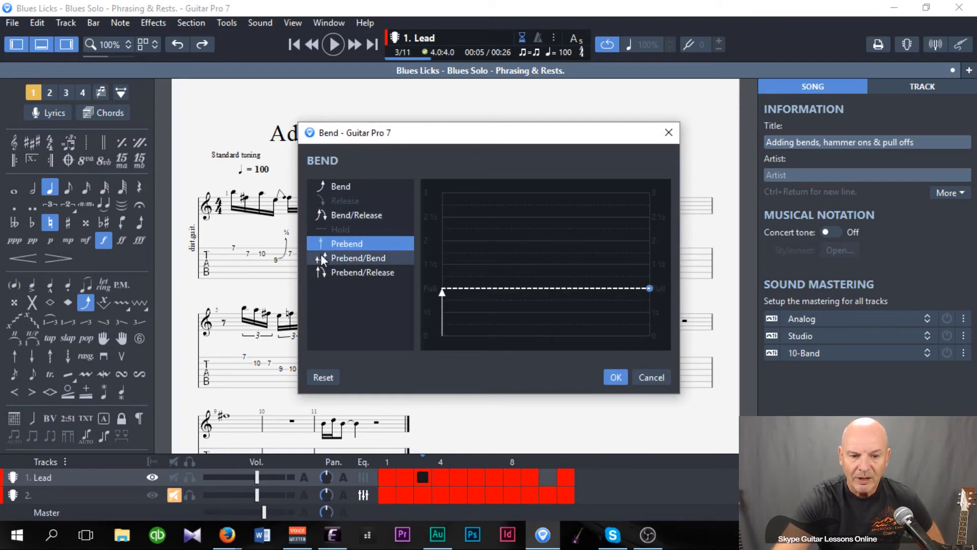
left_click(333, 274)
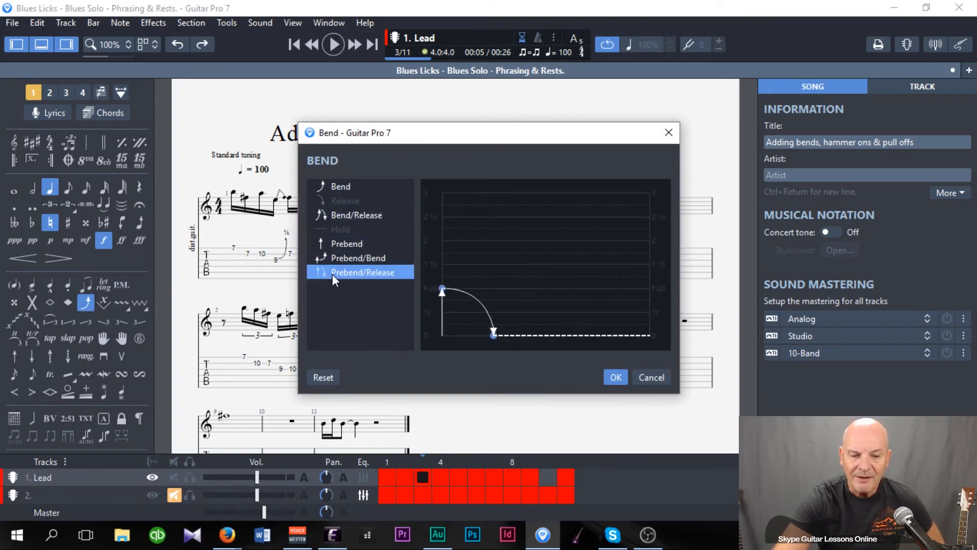
left_click(614, 376)
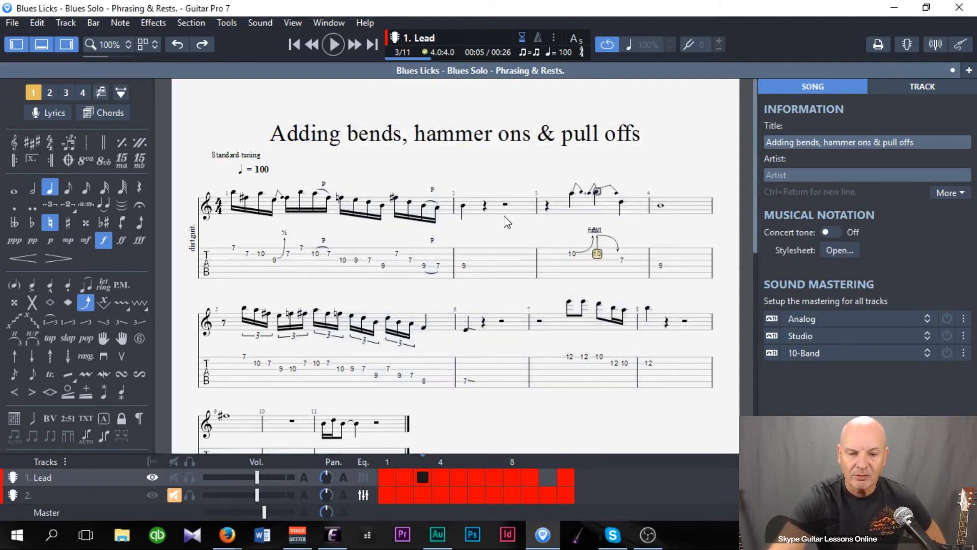
Play the score from the opening rest of bar 3 to hear its bends, stopping in bar 4.
left_click(547, 208)
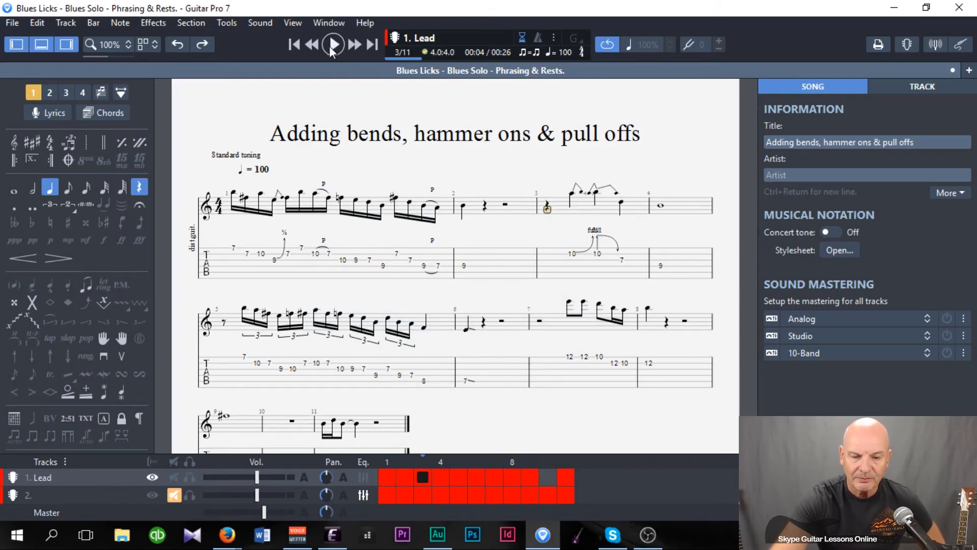
left_click(333, 45)
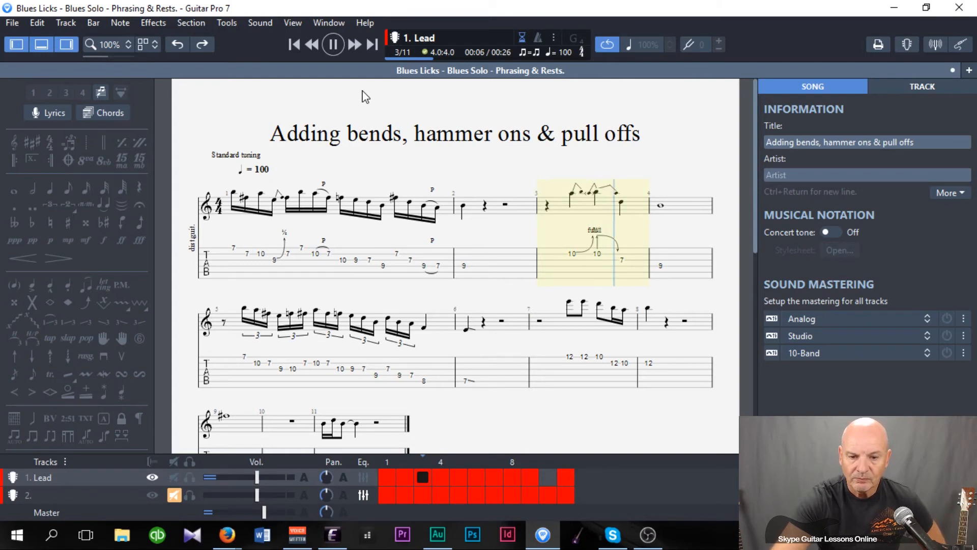
left_click(333, 45)
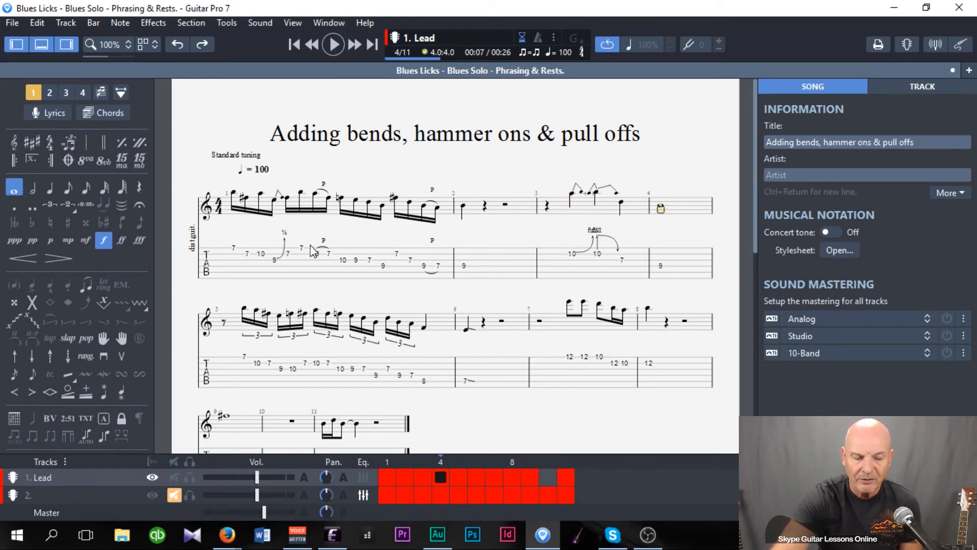
Play the score from the first note of bar 5 to hear the triplet run, stopping in bar 6.
scroll(262, 223, "down", 1)
scroll(261, 223, "down", 1)
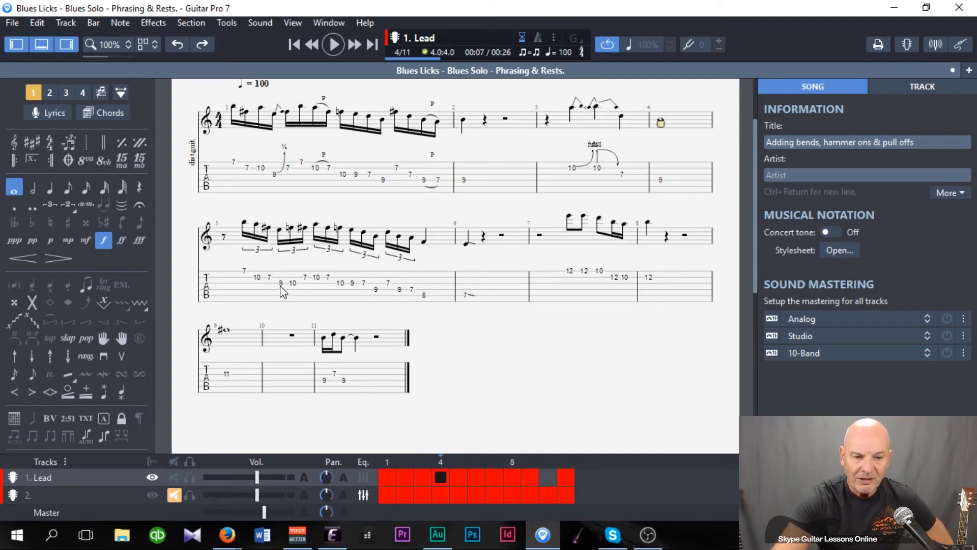
left_click(245, 228)
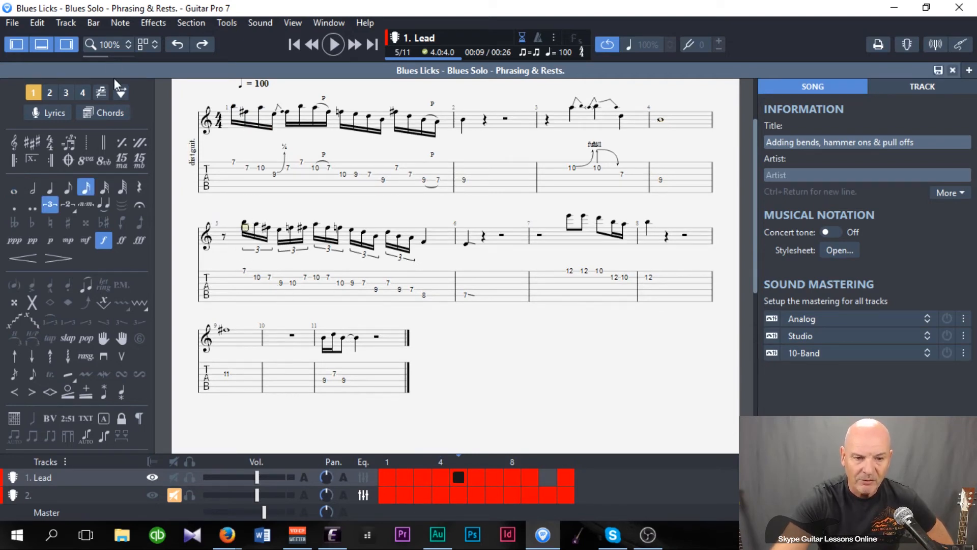
key("space")
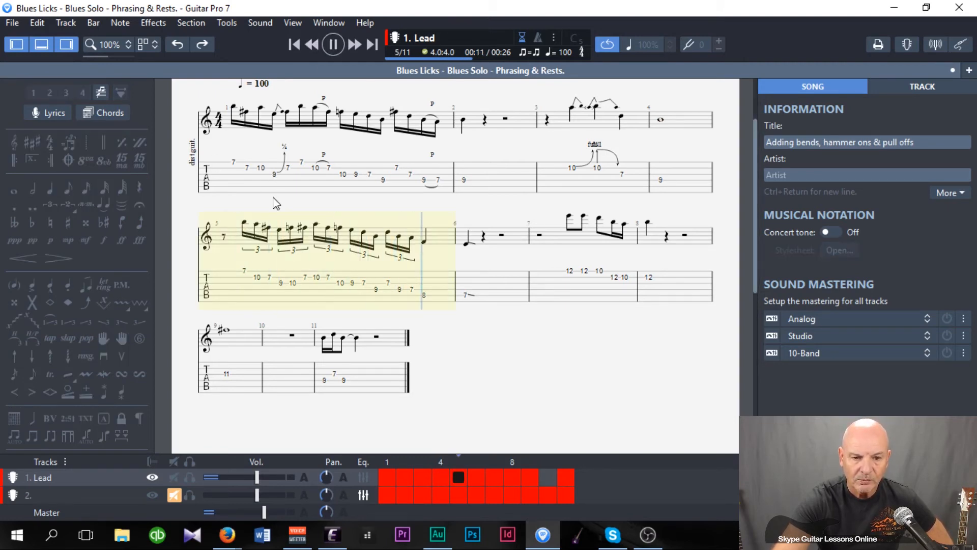
left_click(333, 45)
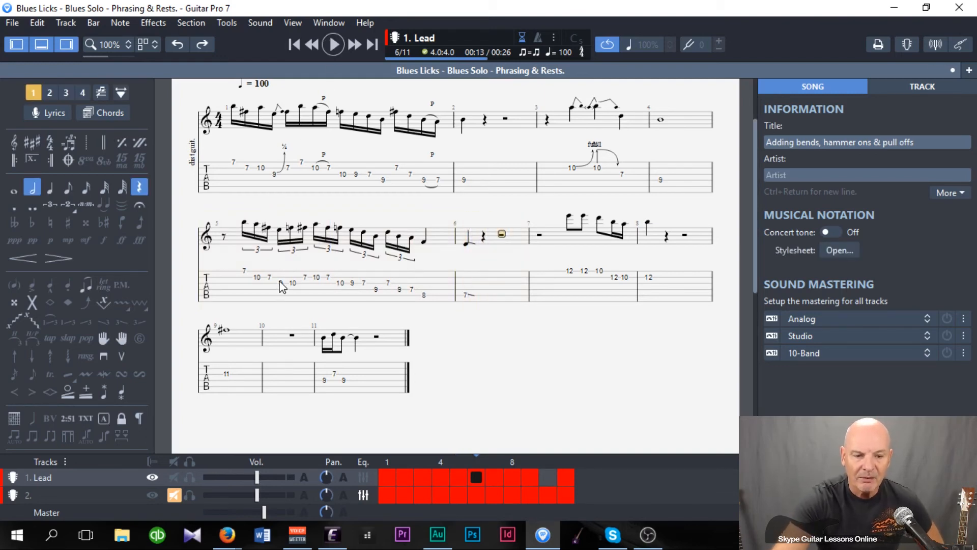
Add a hammer-on to the 9–10 pair in bar 5 and hammer-on/pull-off slurs to the 7–10–7 notes right after it.
left_click(281, 288)
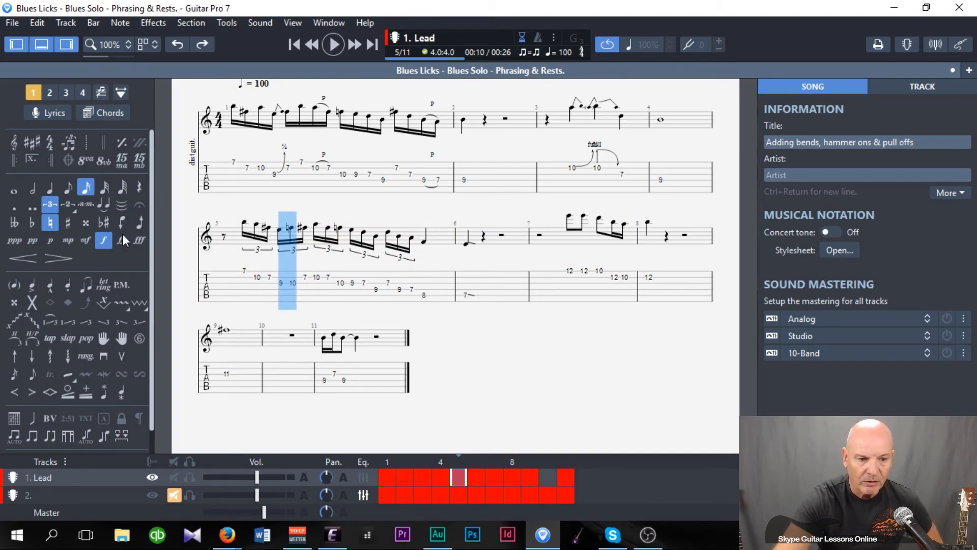
left_click(31, 340)
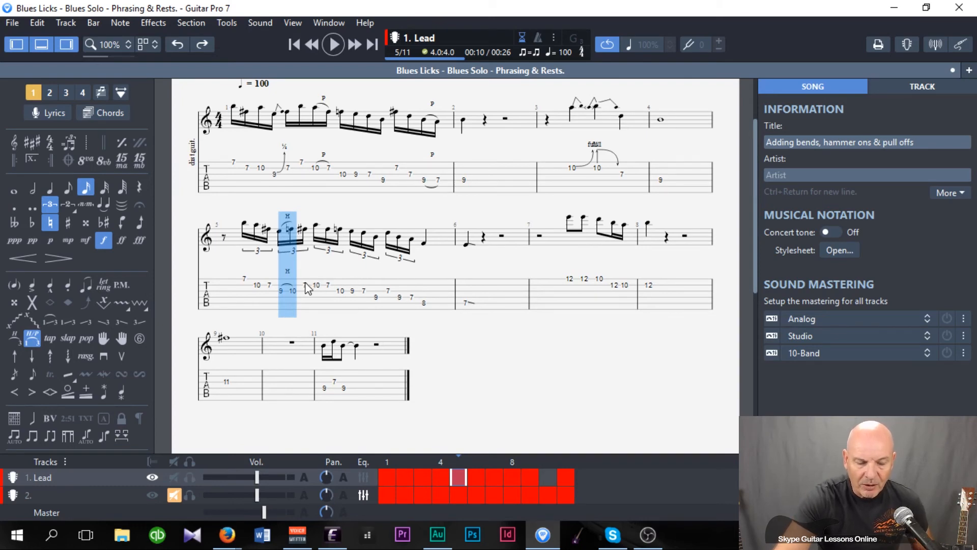
left_click_drag(308, 289, 328, 285)
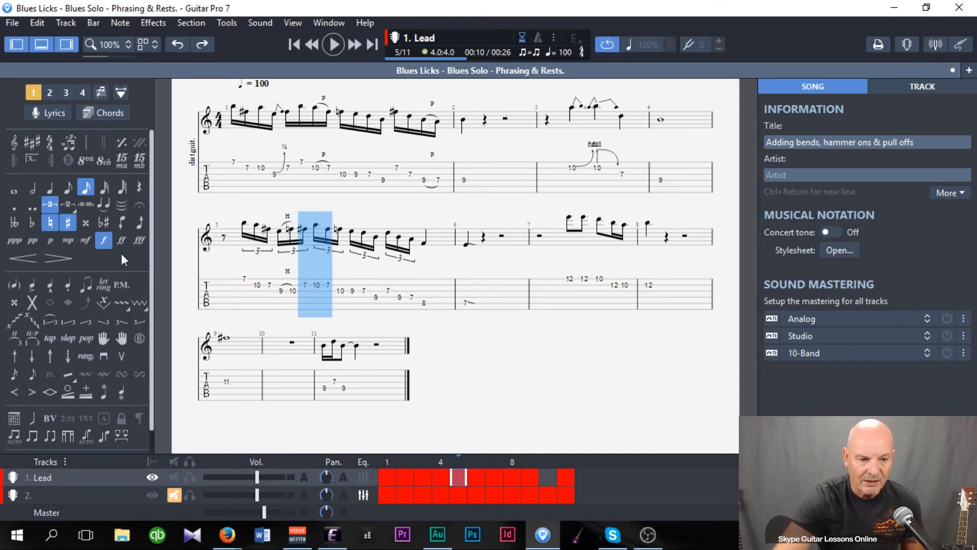
left_click(31, 339)
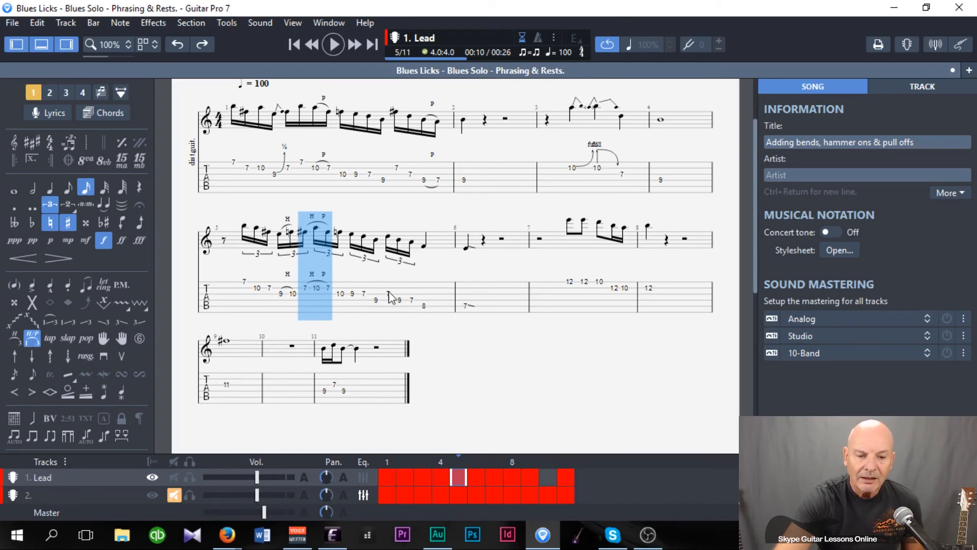
Add a ½ bend to the closing 8th-fret note in bar 5 and a pull-off to the 9–7 pair just before it.
left_click(376, 281)
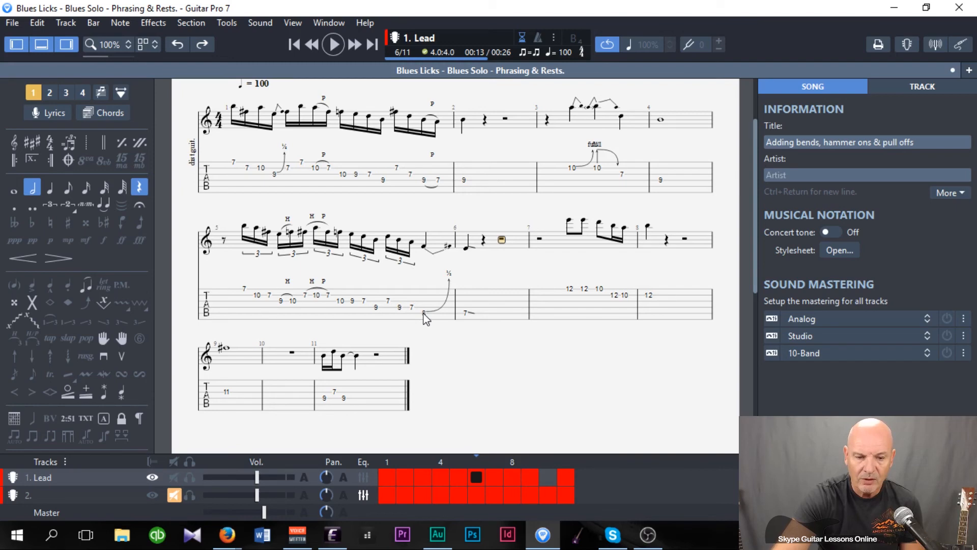
left_click(409, 307)
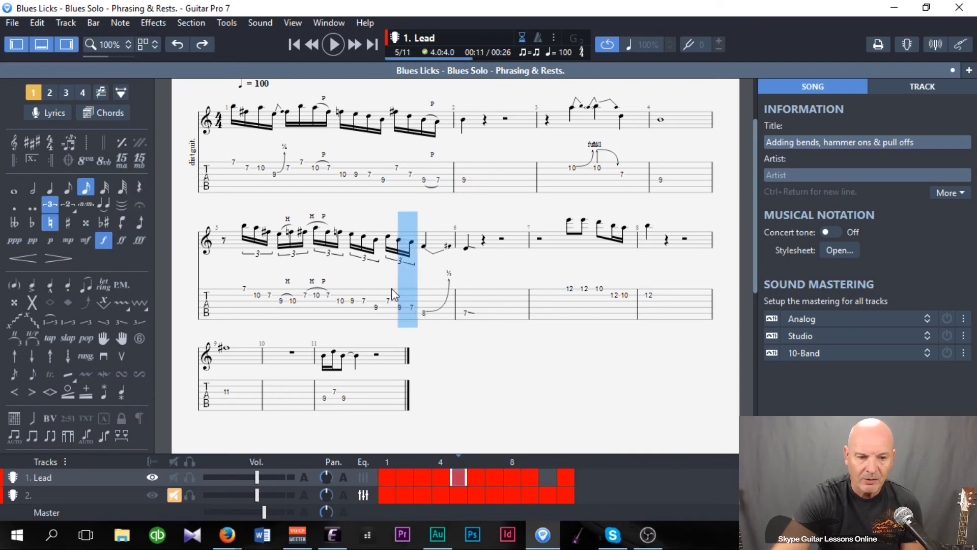
left_click(31, 338)
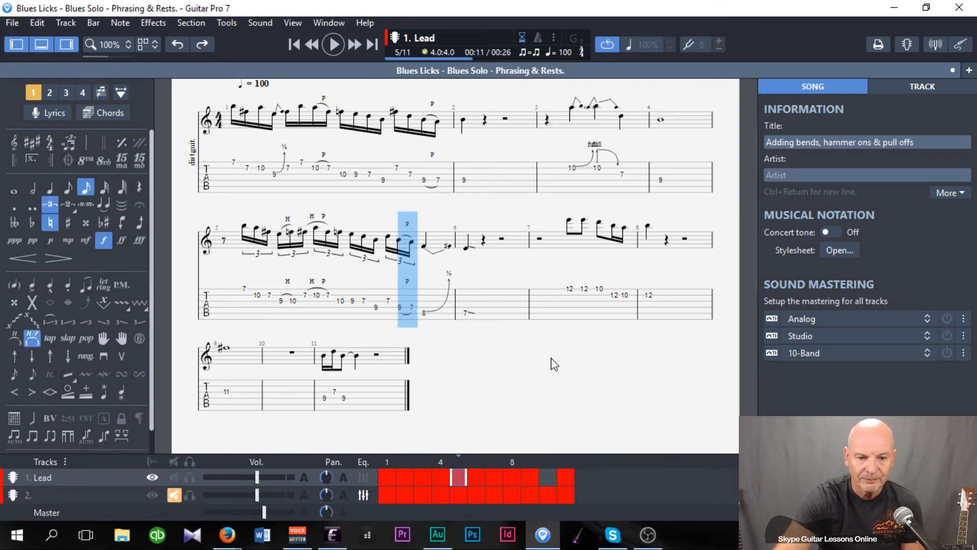
left_click(464, 193)
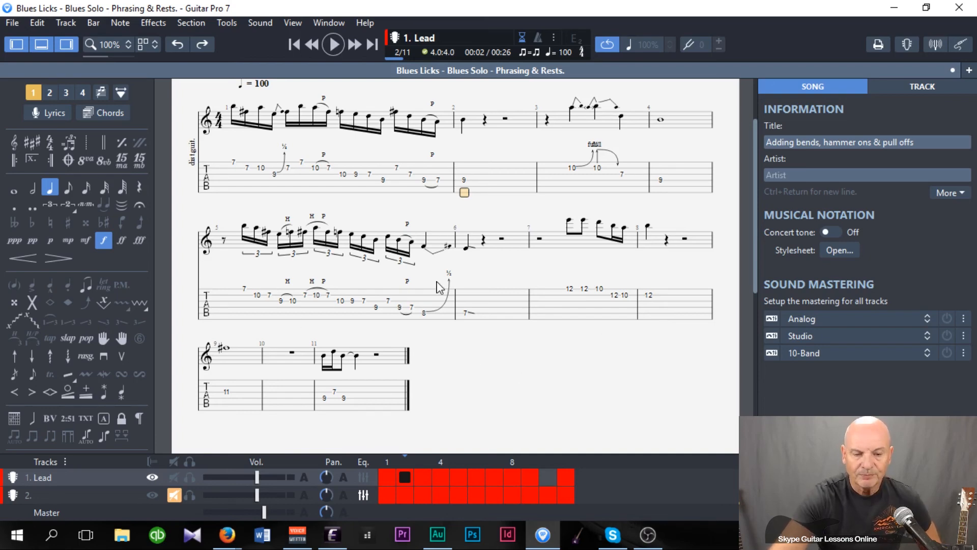
scroll(419, 290, "up", 2)
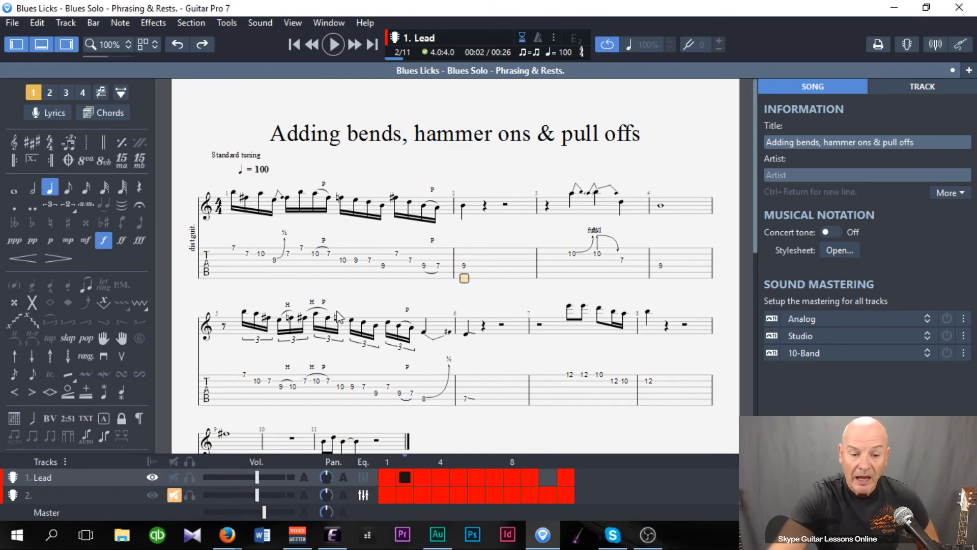
scroll(326, 280, "down", 2)
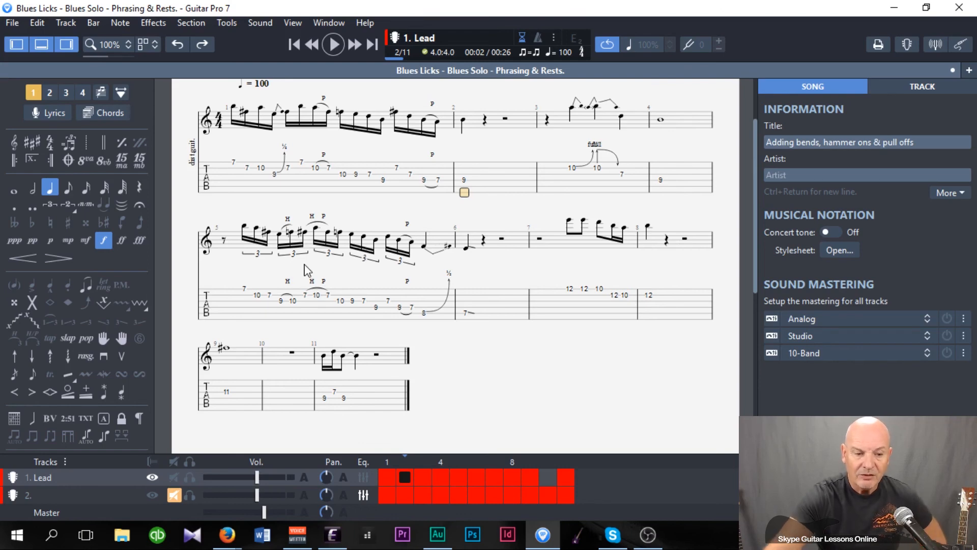
scroll(322, 266, "up", 3)
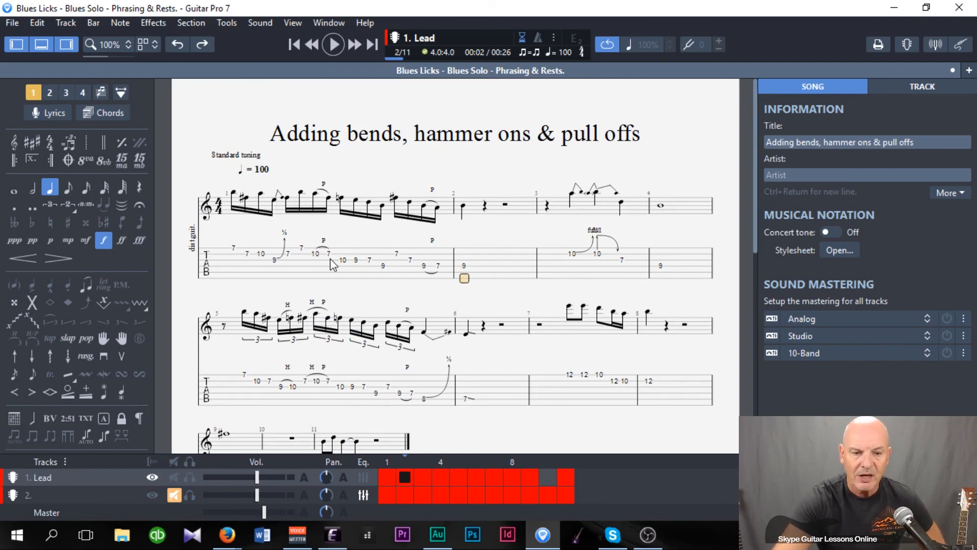
scroll(306, 193, "down", 3)
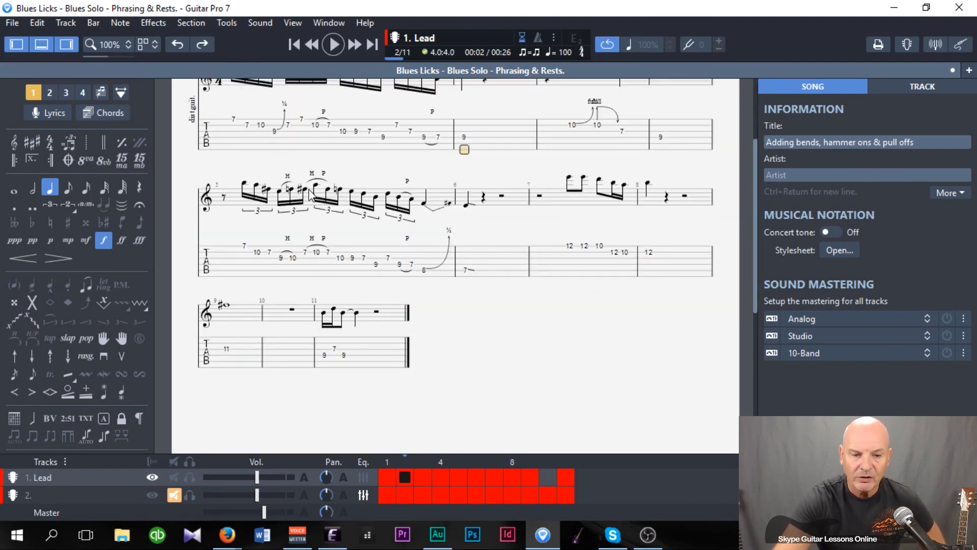
scroll(308, 196, "down", 1)
scroll(316, 197, "up", 4)
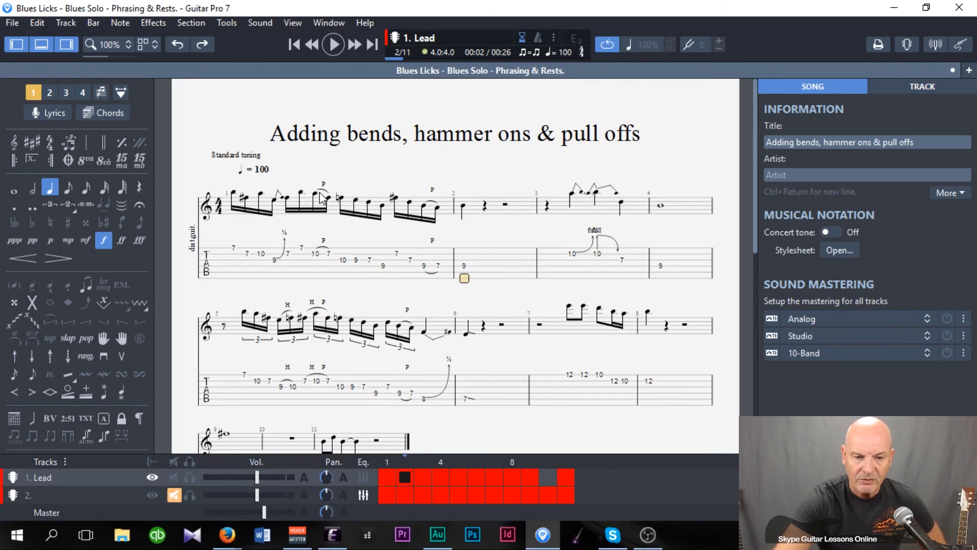